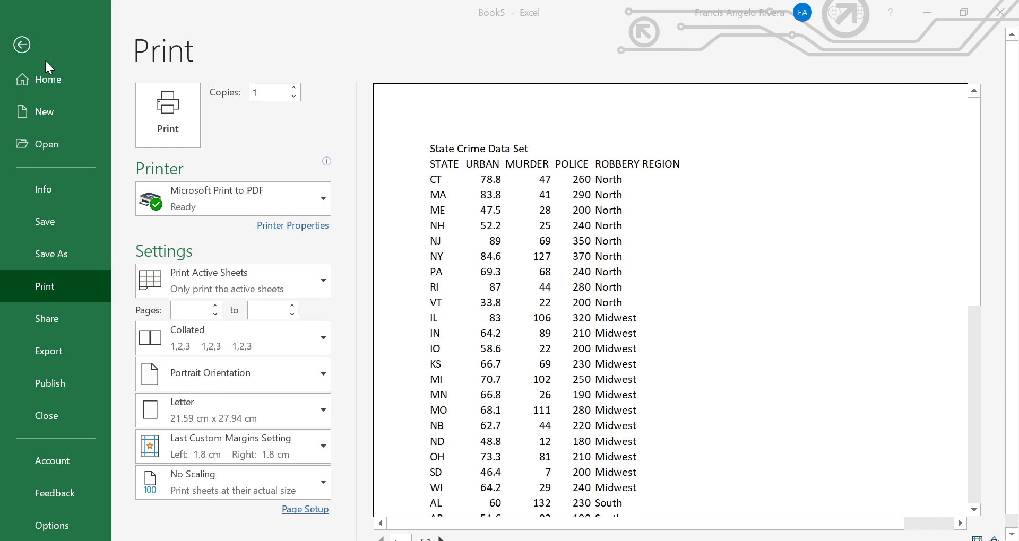
Step: Leave the Backstage print preview and return to the State Crime Data Set worksheet
{"action": "left_click", "coordinate": [21, 45]}
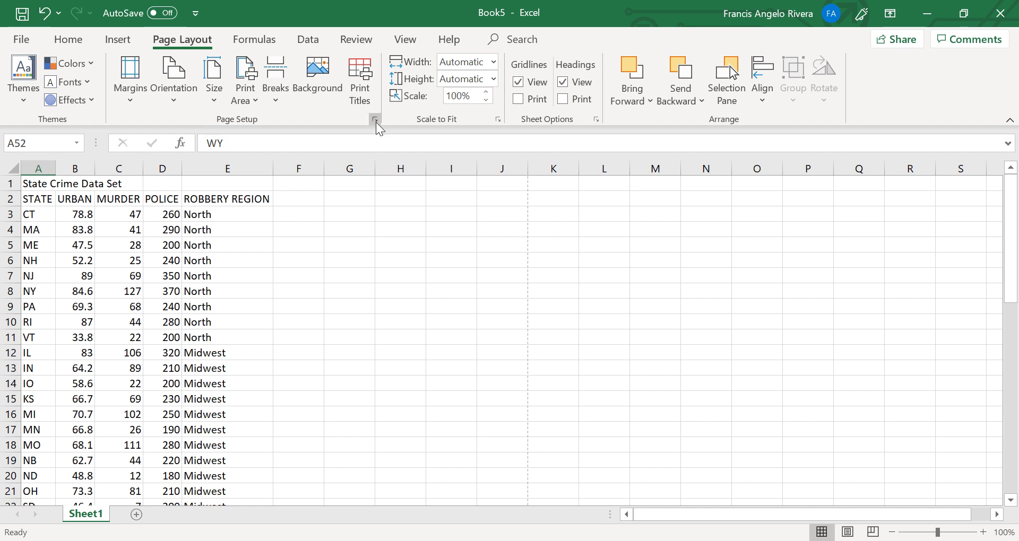
Step: In Page Setup's Sheet options, start setting A1:F1 as the rows to repeat at top
{"action": "left_click", "coordinate": [375, 120]}
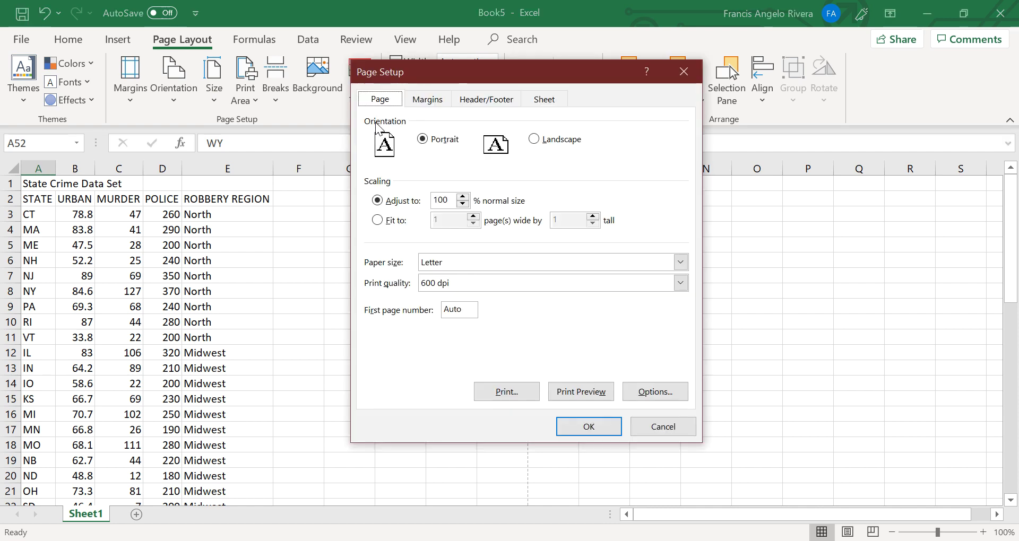
{"action": "left_click", "coordinate": [547, 99]}
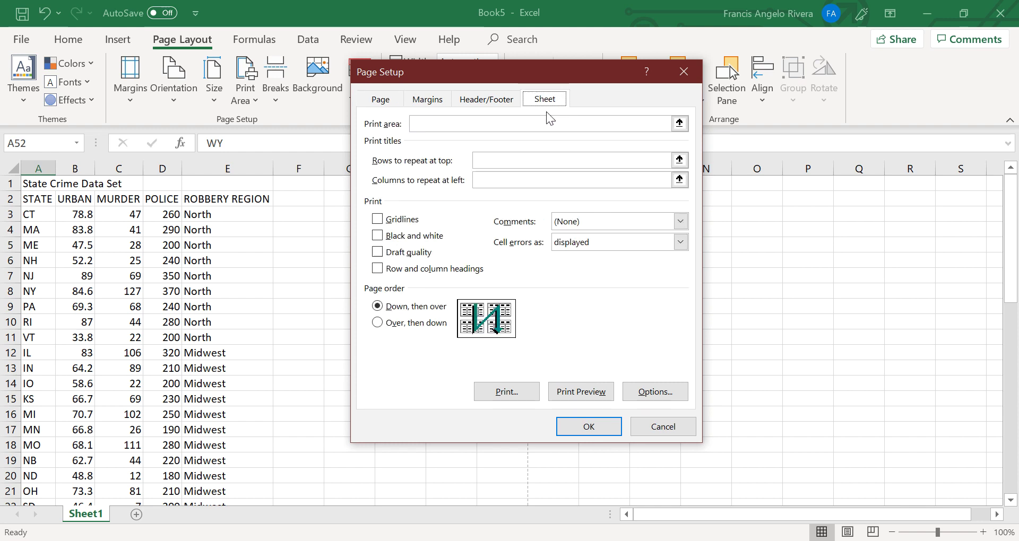
{"action": "left_click", "coordinate": [532, 159]}
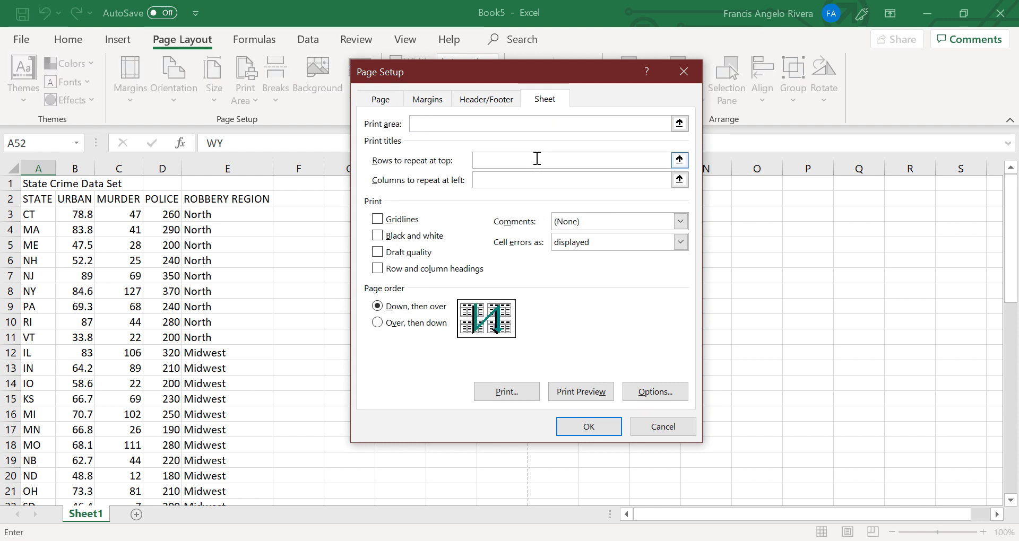
{"action": "type", "text": "A1:F1"}
Step: Add a custom centre header reading 'Selected State Data'
{"action": "left_click", "coordinate": [484, 103]}
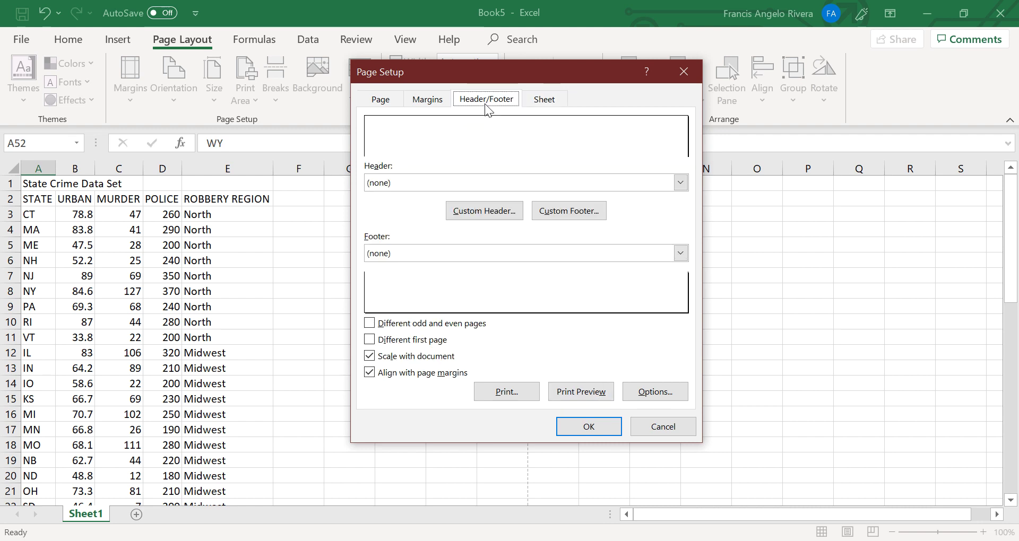
{"action": "left_click", "coordinate": [504, 210]}
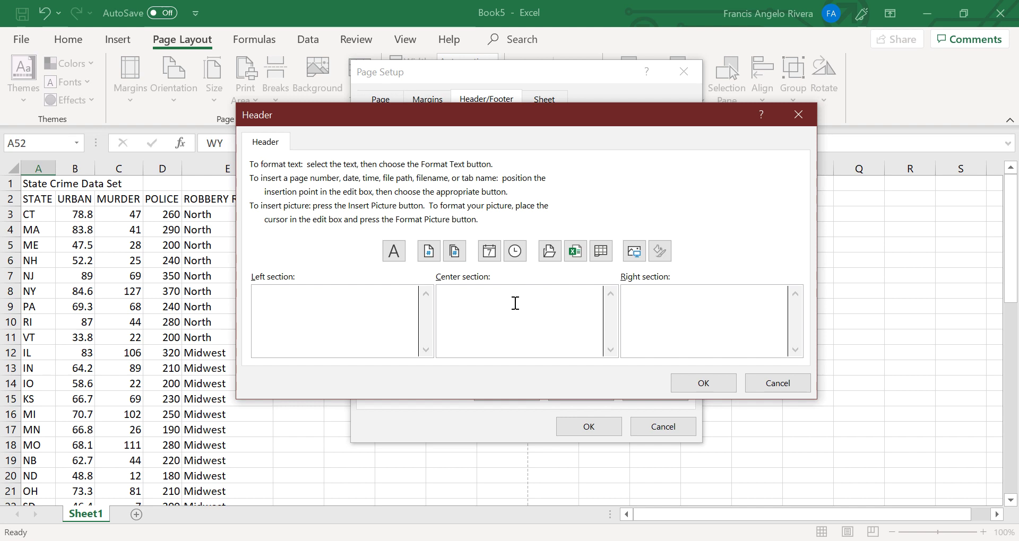
{"action": "type", "text": "Selected State "}
{"action": "type", "text": "Date"}
{"action": "left_click", "coordinate": [713, 384]}
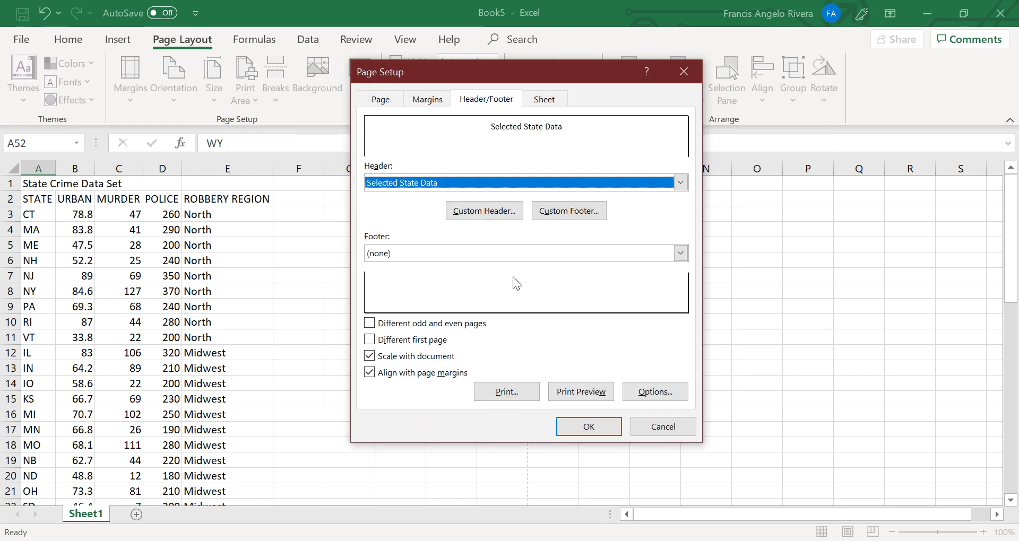
Step: Centre the table horizontally on the page in the Margins settings
{"action": "left_click", "coordinate": [425, 99]}
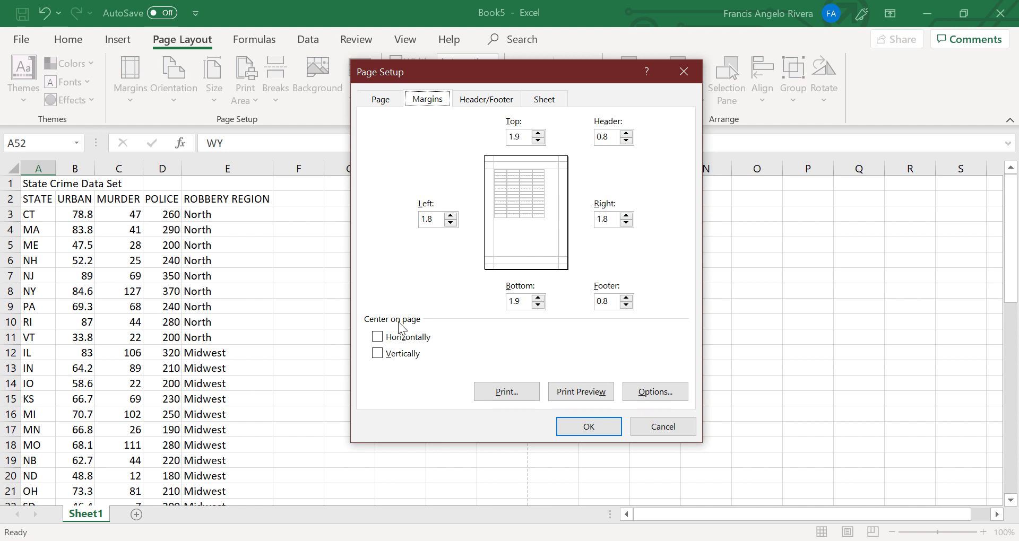
{"action": "left_click", "coordinate": [382, 342]}
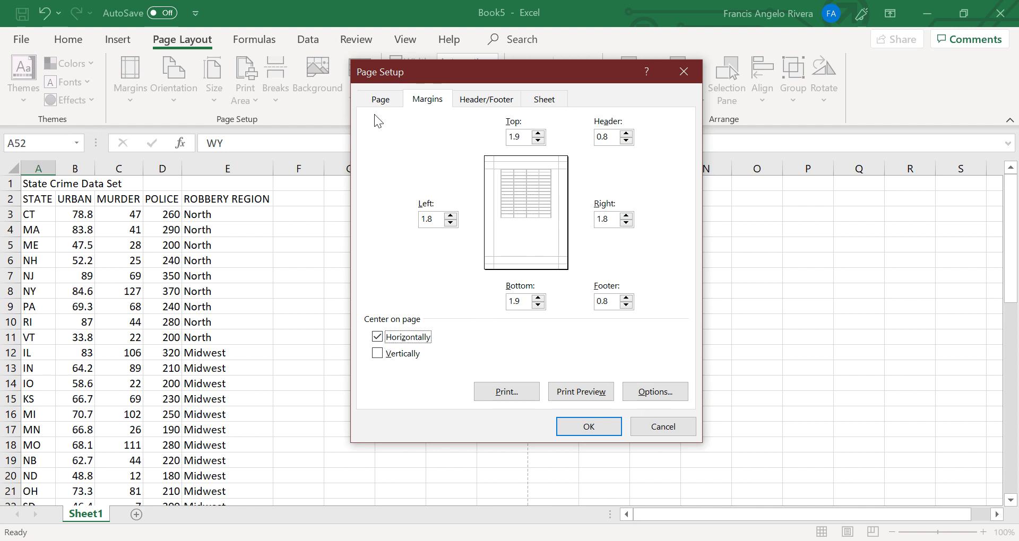
{"action": "left_click", "coordinate": [376, 101]}
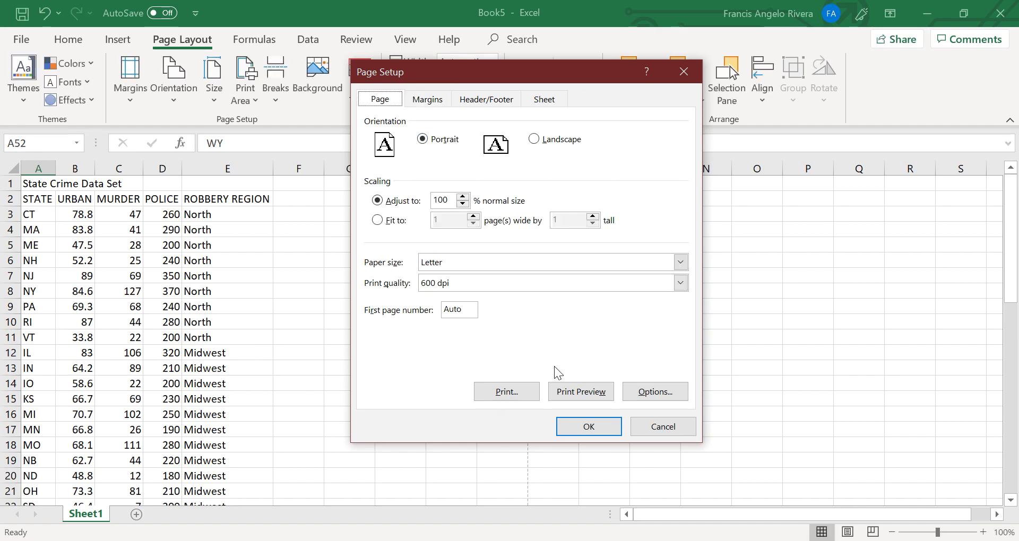
Step: Preview the two-page printout, checking the header and the repeated title row on page 2
{"action": "left_click", "coordinate": [582, 391]}
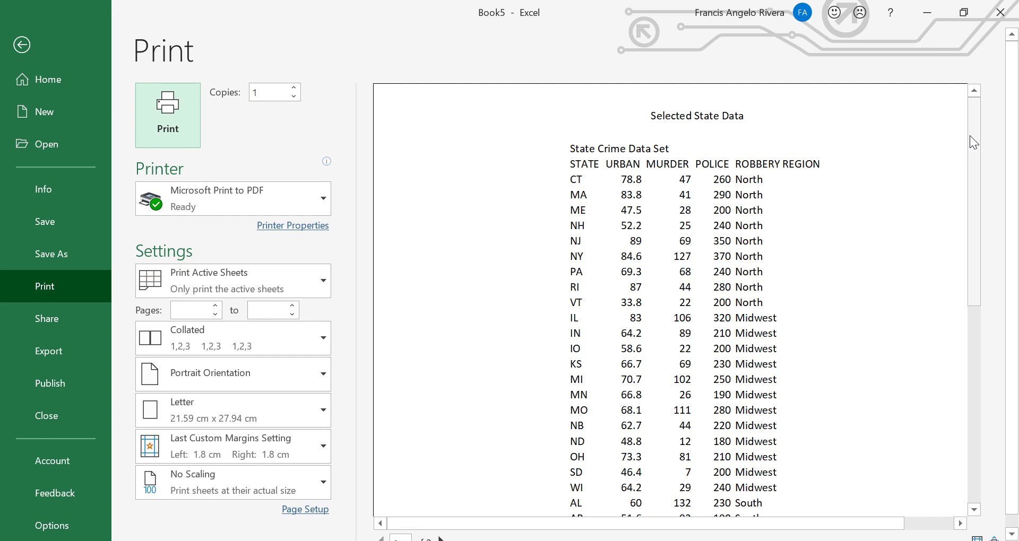
{"action": "left_click_drag", "start_coordinate": [970, 135], "coordinate": [973, 375]}
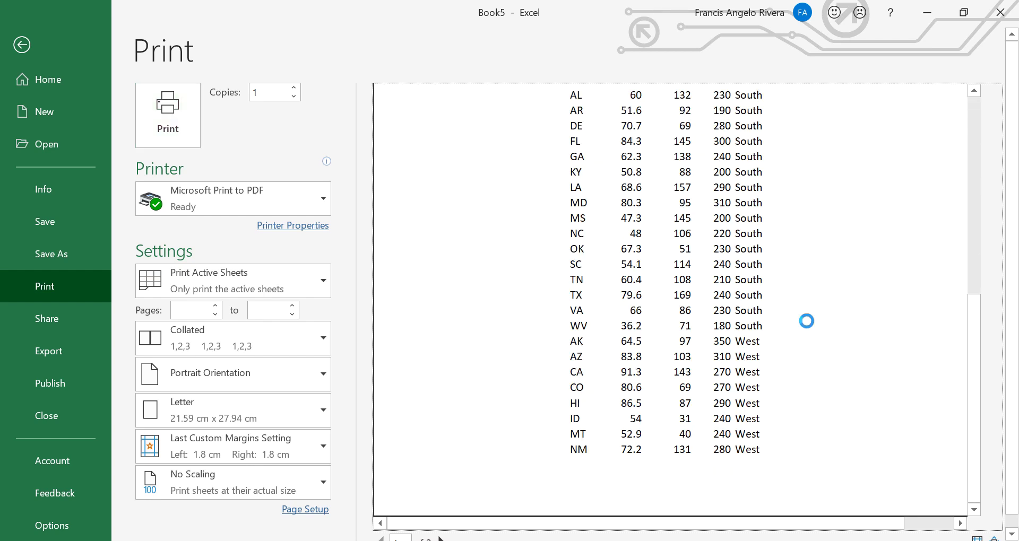
{"action": "scroll", "coordinate": [806, 321], "scroll_direction": "up", "scroll_amount": 10}
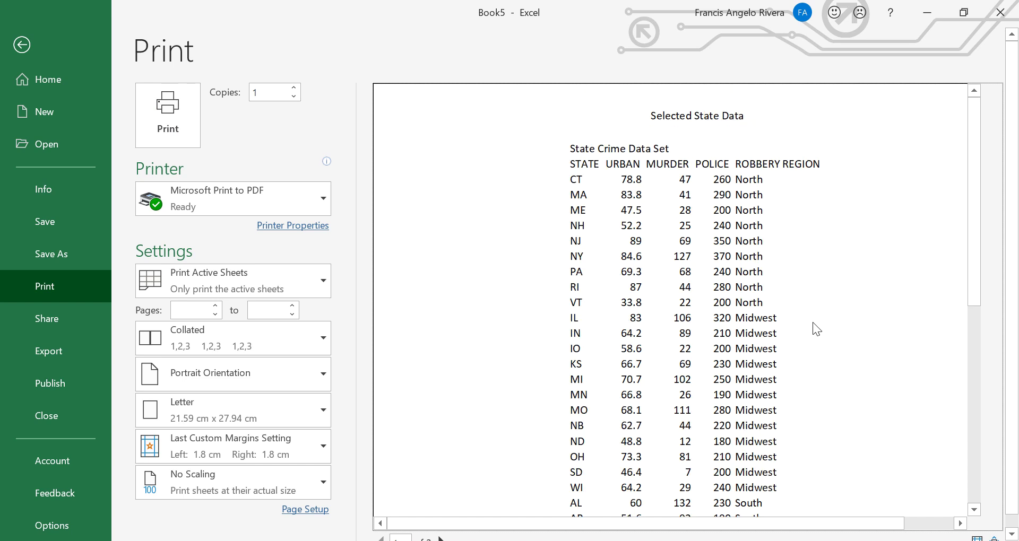
{"action": "scroll", "coordinate": [812, 322], "scroll_direction": "down", "scroll_amount": 9}
{"action": "scroll", "coordinate": [812, 323], "scroll_direction": "up", "scroll_amount": 10}
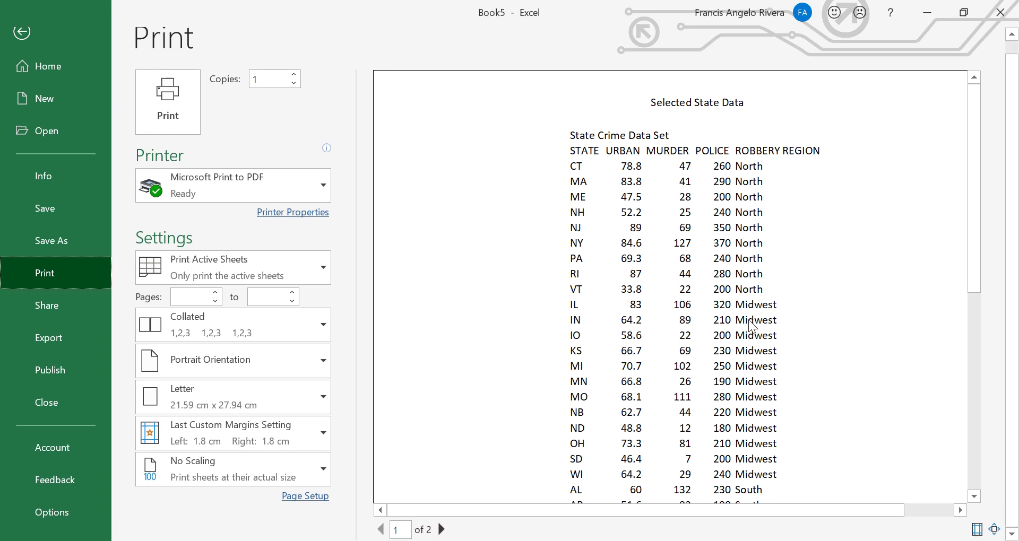
{"action": "left_click", "coordinate": [750, 321]}
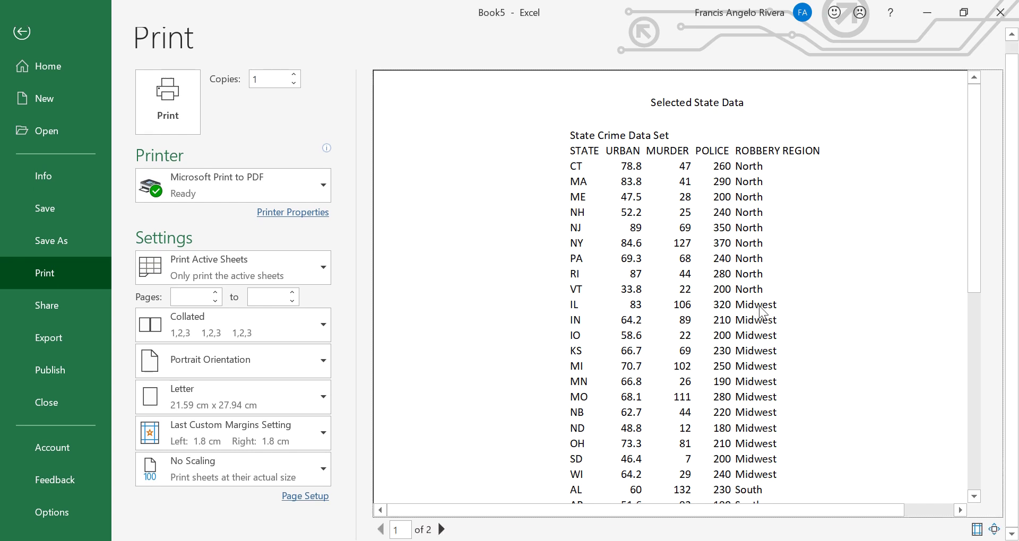
{"action": "left_click", "coordinate": [763, 312]}
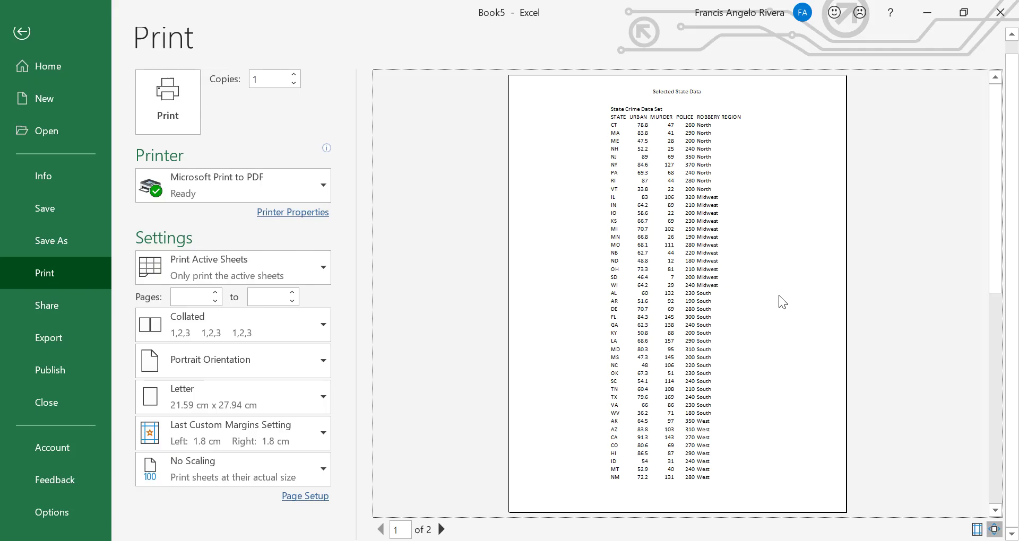
{"action": "scroll", "coordinate": [770, 297], "scroll_direction": "down", "scroll_amount": 1}
{"action": "scroll", "coordinate": [771, 297], "scroll_direction": "up", "scroll_amount": 1}
{"action": "scroll", "coordinate": [770, 297], "scroll_direction": "down", "scroll_amount": 1}
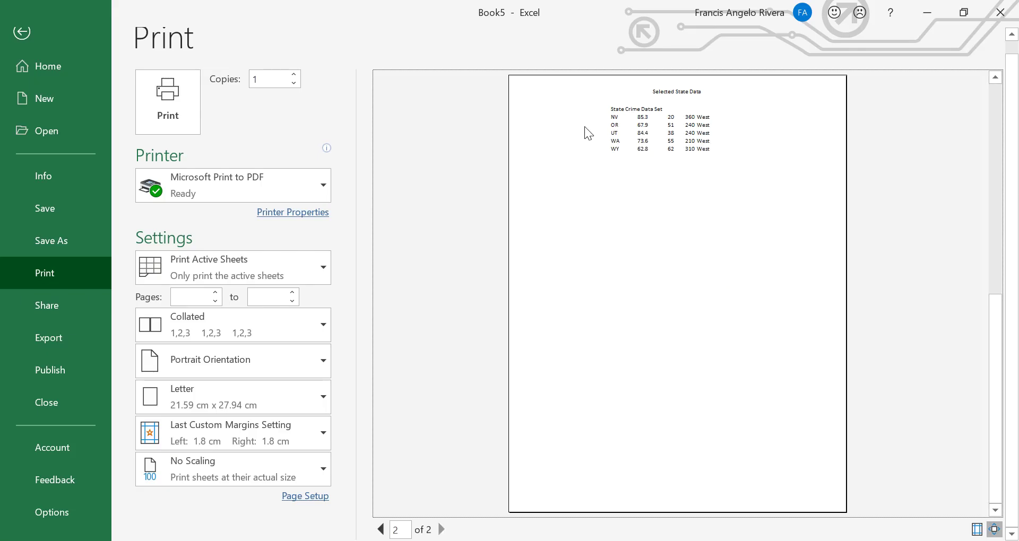
Step: Scale the printout to fit 1 page wide by 1 tall and preview the single page
{"action": "left_click", "coordinate": [22, 34]}
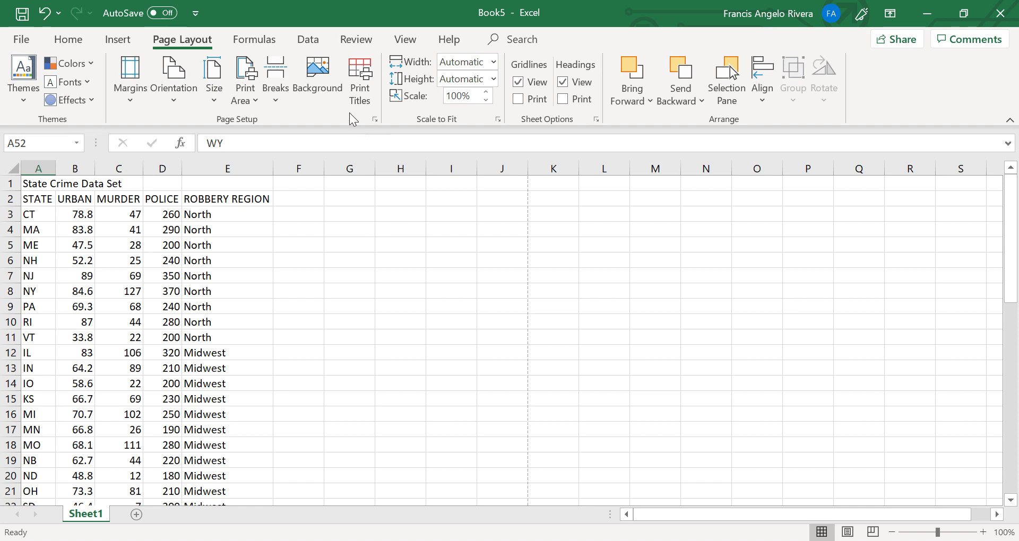
{"action": "left_click", "coordinate": [375, 119]}
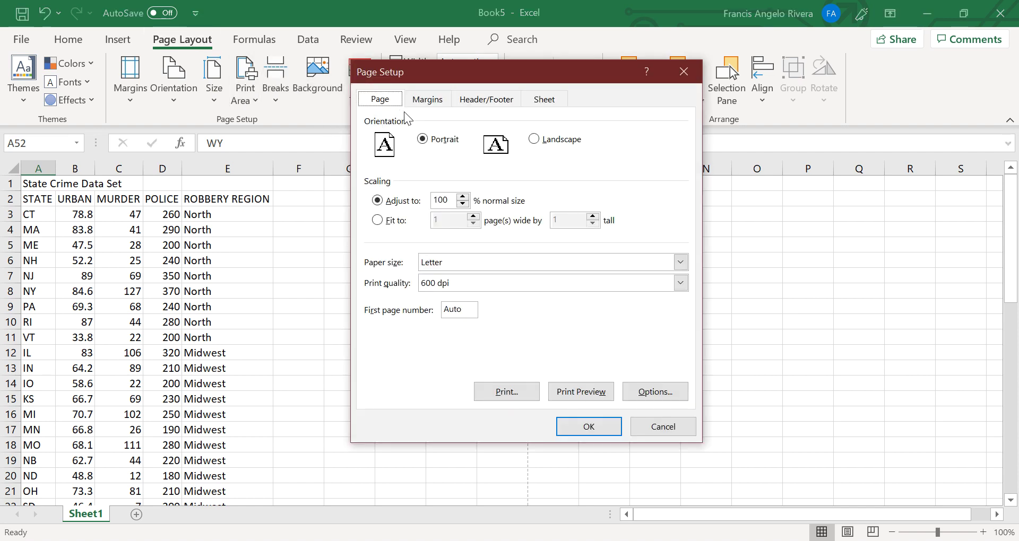
{"action": "left_click", "coordinate": [377, 220]}
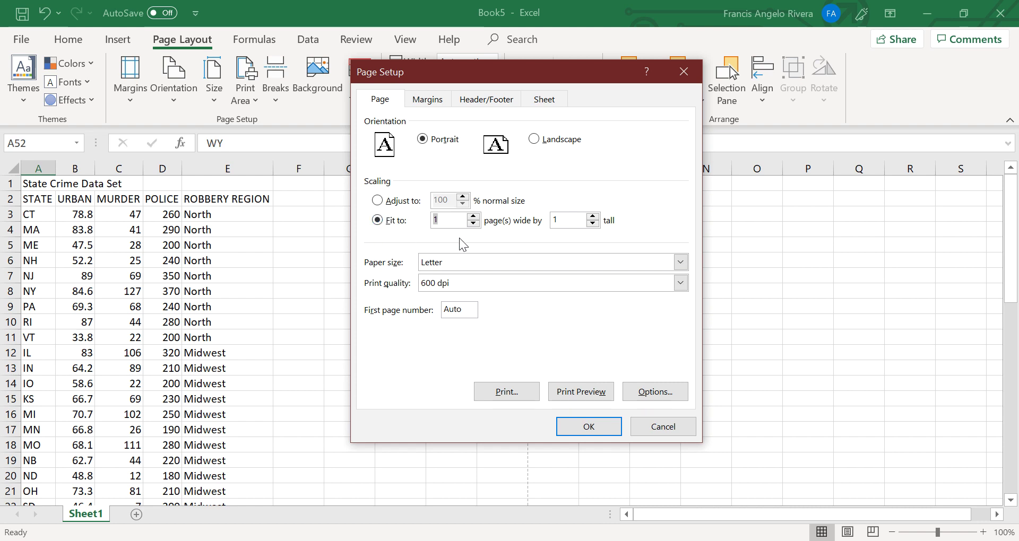
{"action": "left_click", "coordinate": [589, 427]}
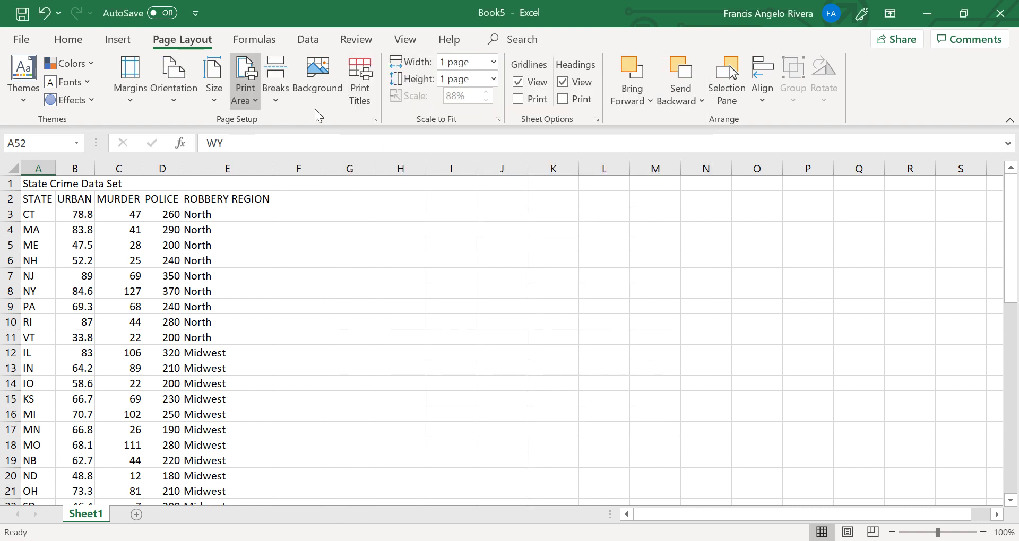
{"action": "left_click", "coordinate": [375, 120]}
{"action": "left_click", "coordinate": [600, 394]}
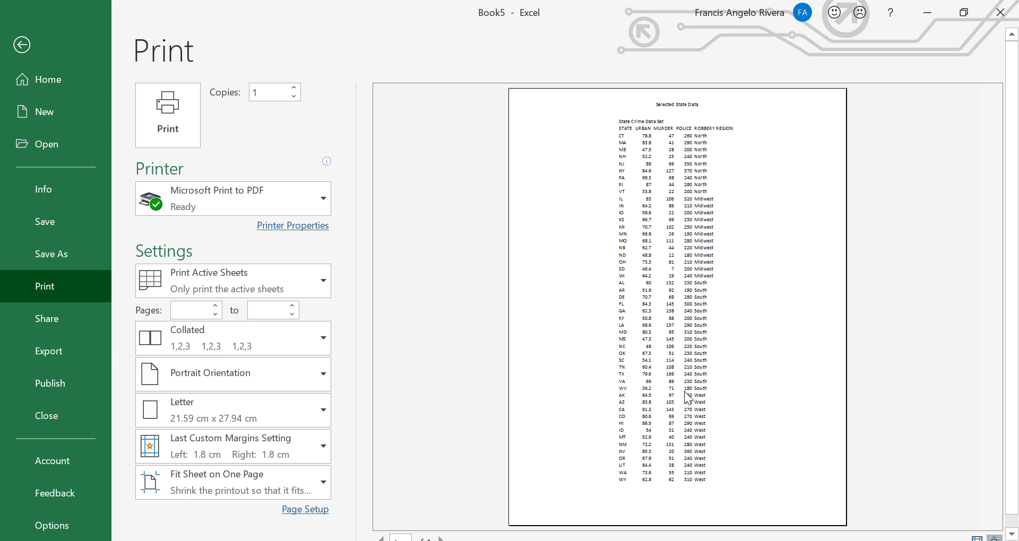
Step: Back on the worksheet, select the table from cell A2 through column E
{"action": "key", "text": "Escape"}
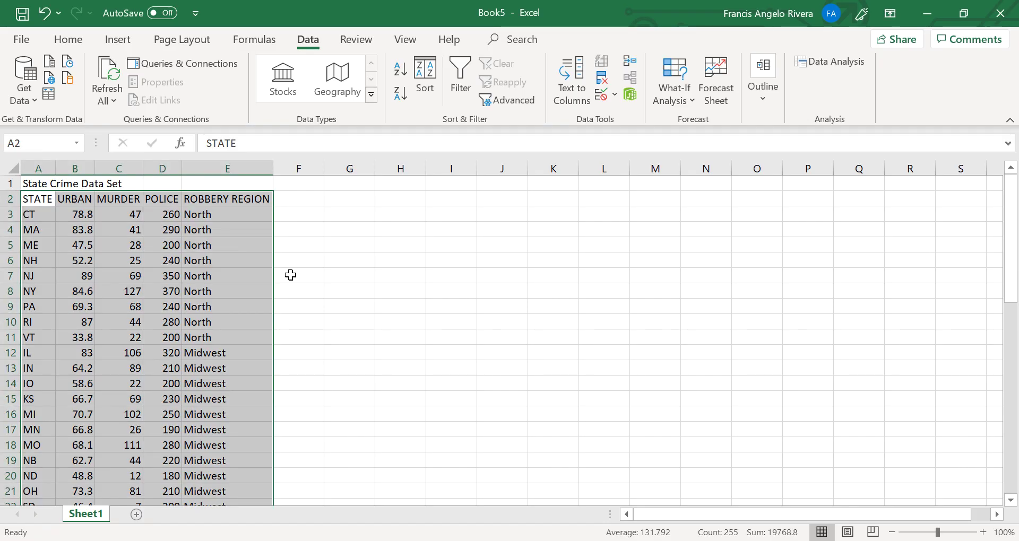
{"action": "key", "text": "F2"}
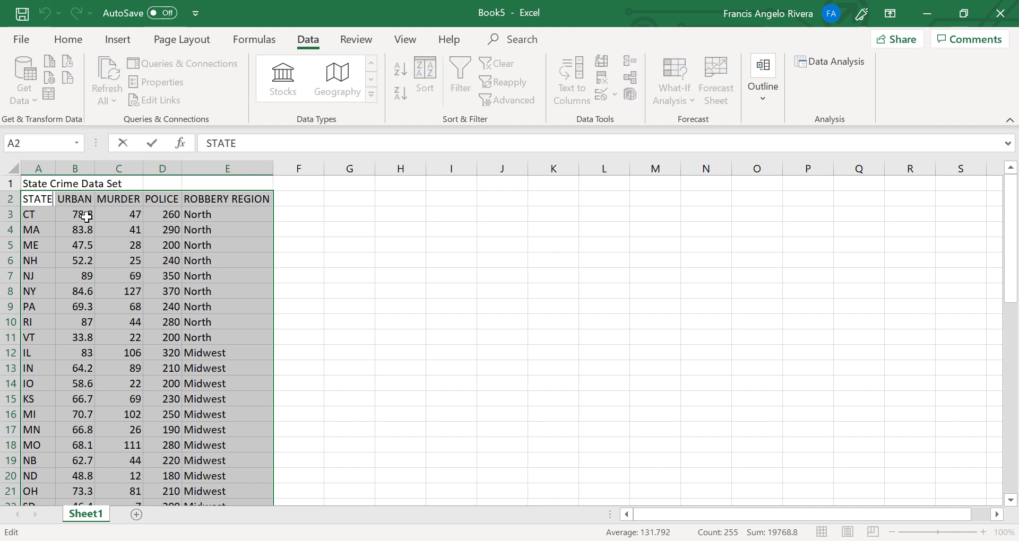
{"action": "left_click", "coordinate": [104, 205]}
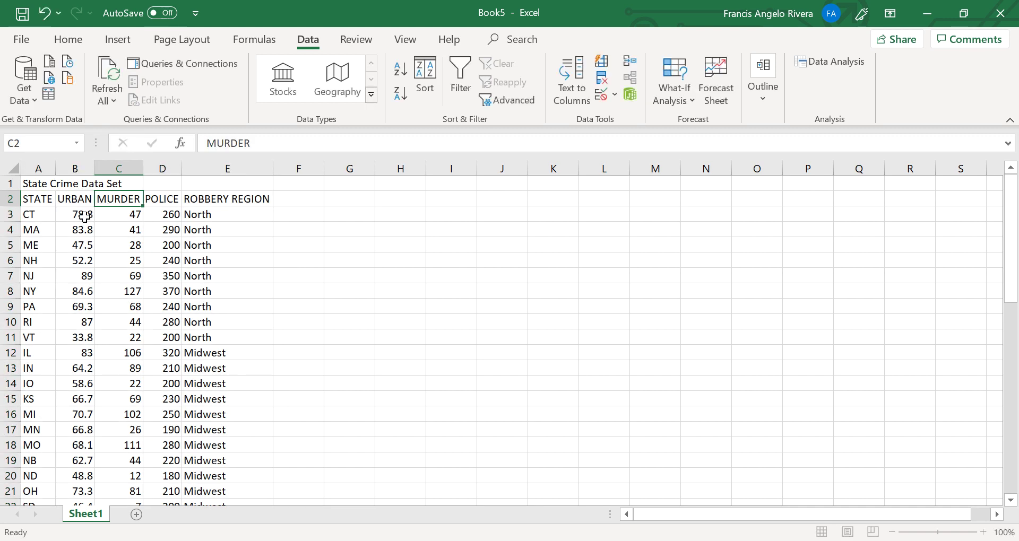
{"action": "left_click", "coordinate": [29, 198]}
{"action": "key", "text": "ctrl+shift+Right"}
{"action": "key", "text": "ctrl+shift+Down"}
{"action": "left_click", "coordinate": [104, 205]}
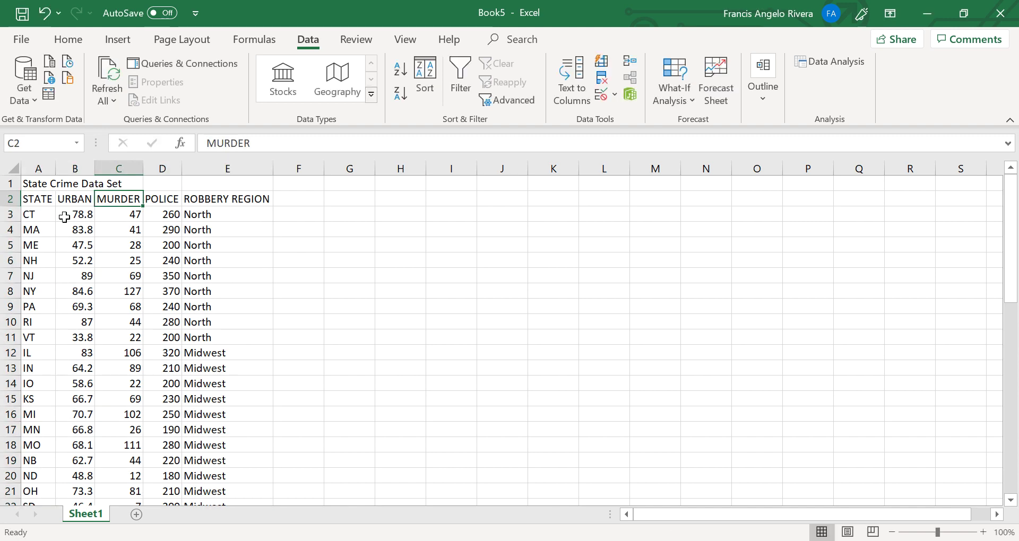
{"action": "left_click_drag", "start_coordinate": [29, 198], "coordinate": [74, 199]}
{"action": "left_click_drag", "start_coordinate": [178, 236], "coordinate": [238, 464]}
{"action": "scroll", "coordinate": [270, 395], "scroll_direction": "up", "scroll_amount": 1}
{"action": "scroll", "coordinate": [269, 395], "scroll_direction": "up", "scroll_amount": 10}
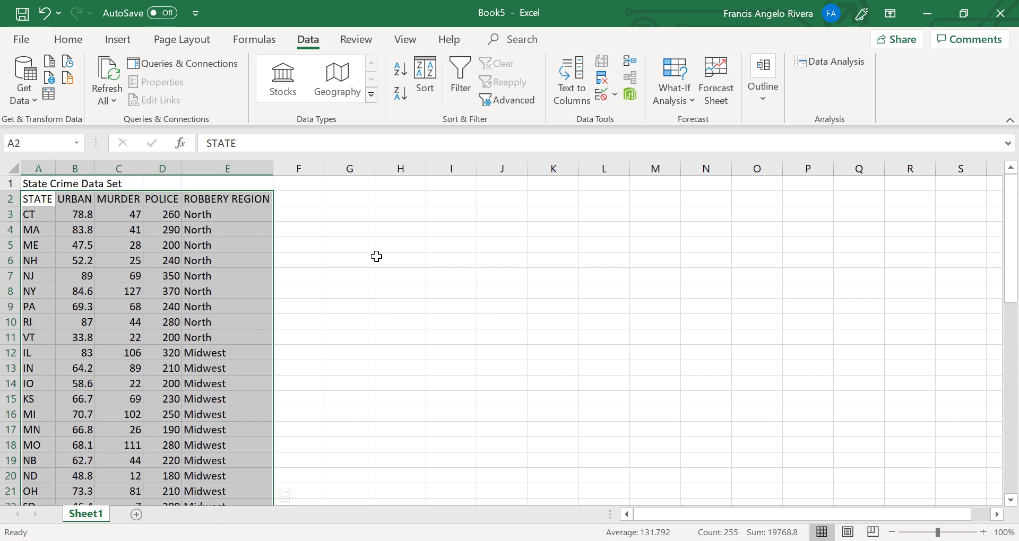
Step: Sort the table by MURDER, largest to smallest, putting TX (169) at the top
{"action": "left_click", "coordinate": [428, 94]}
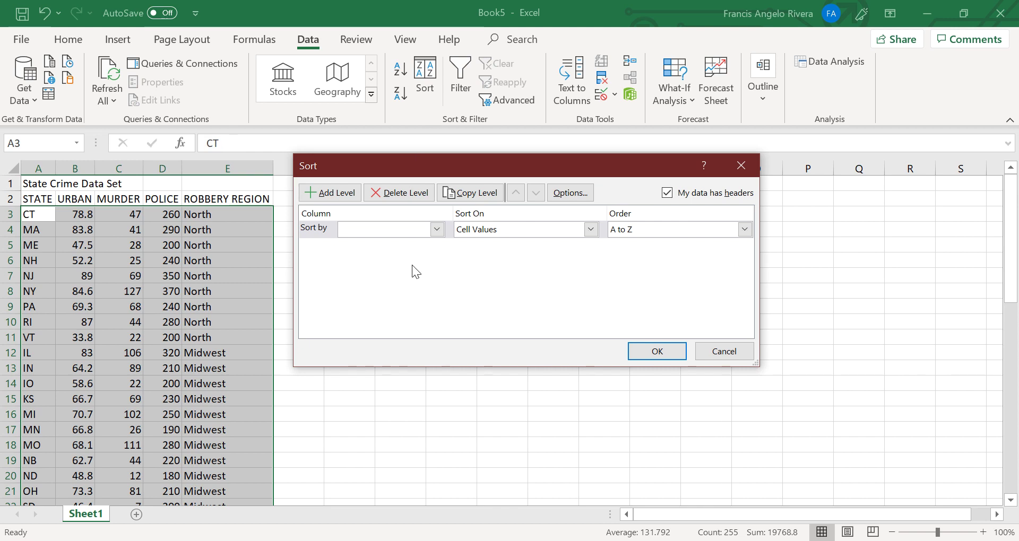
{"action": "left_click", "coordinate": [437, 230]}
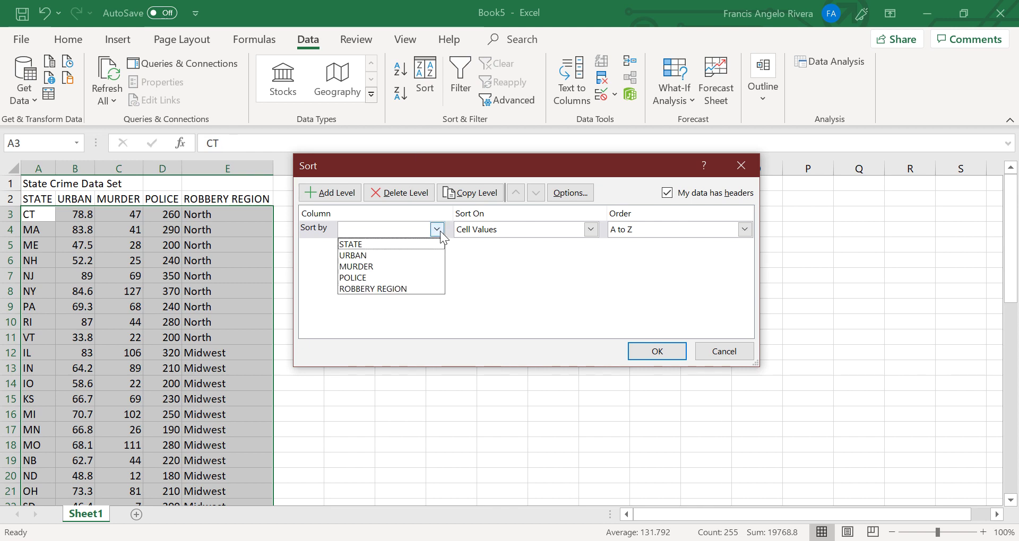
{"action": "left_click", "coordinate": [388, 266]}
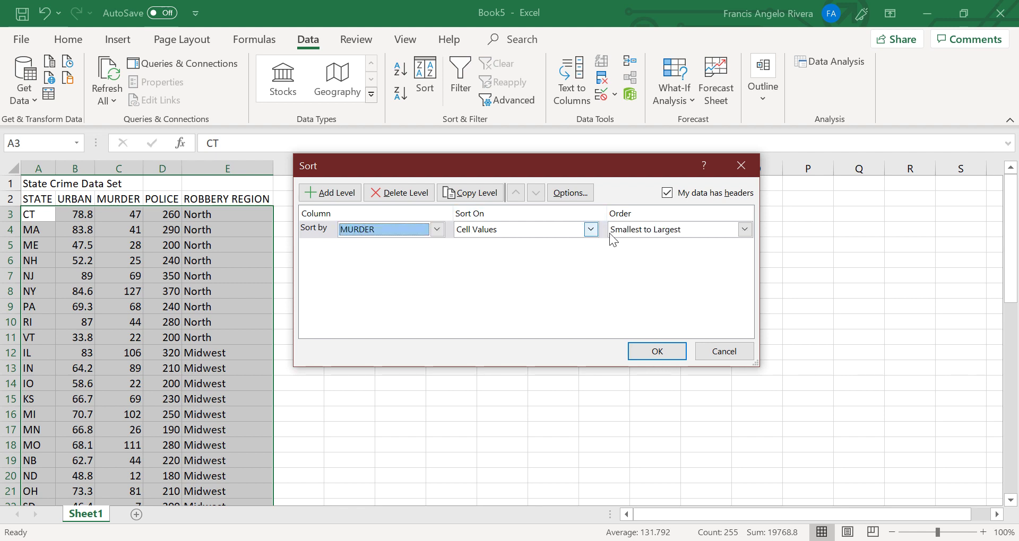
{"action": "left_click", "coordinate": [749, 233]}
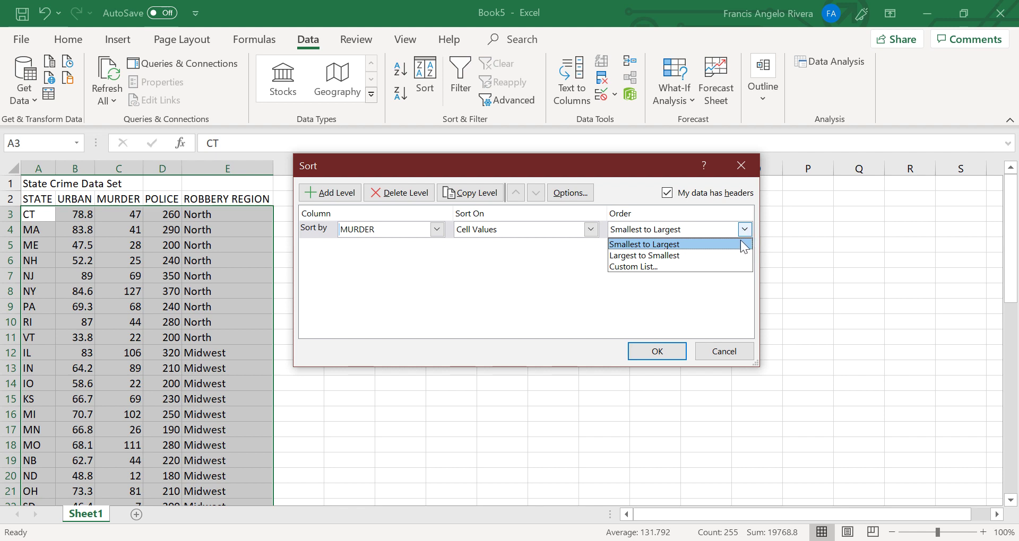
{"action": "left_click", "coordinate": [694, 253]}
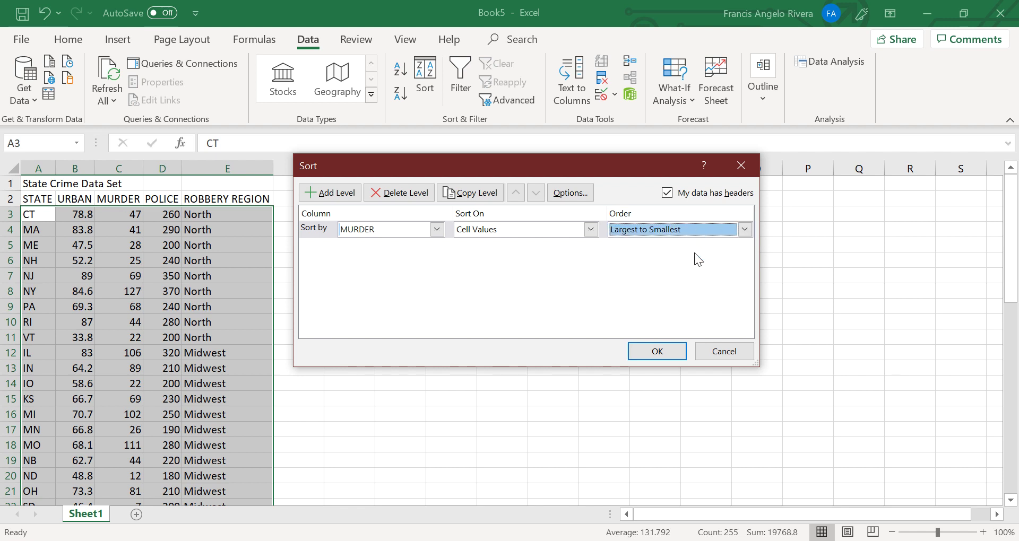
{"action": "left_click", "coordinate": [656, 352]}
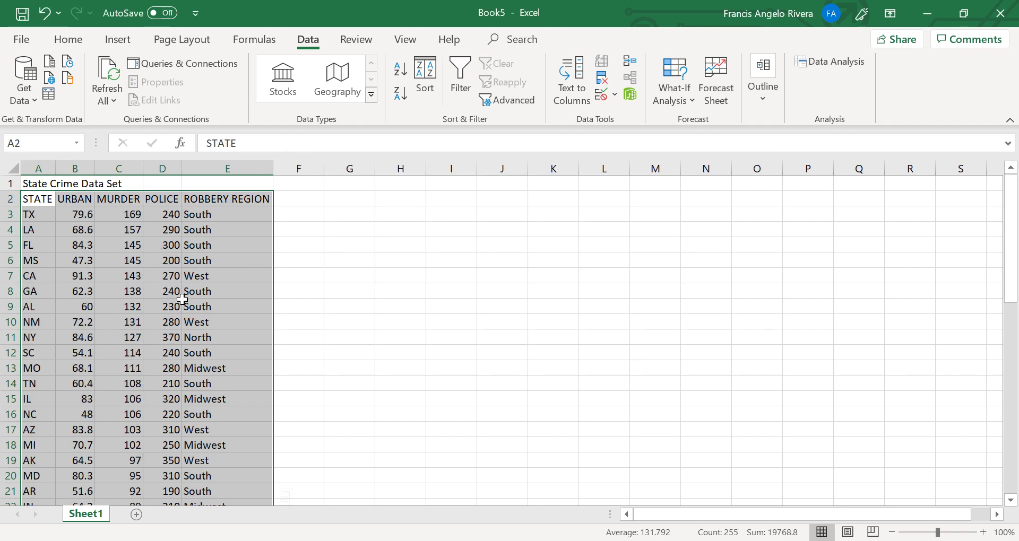
Step: Select A2:E52 and sort by ROBBERY REGION, then STATE, both A to Z
{"action": "left_click", "coordinate": [182, 302]}
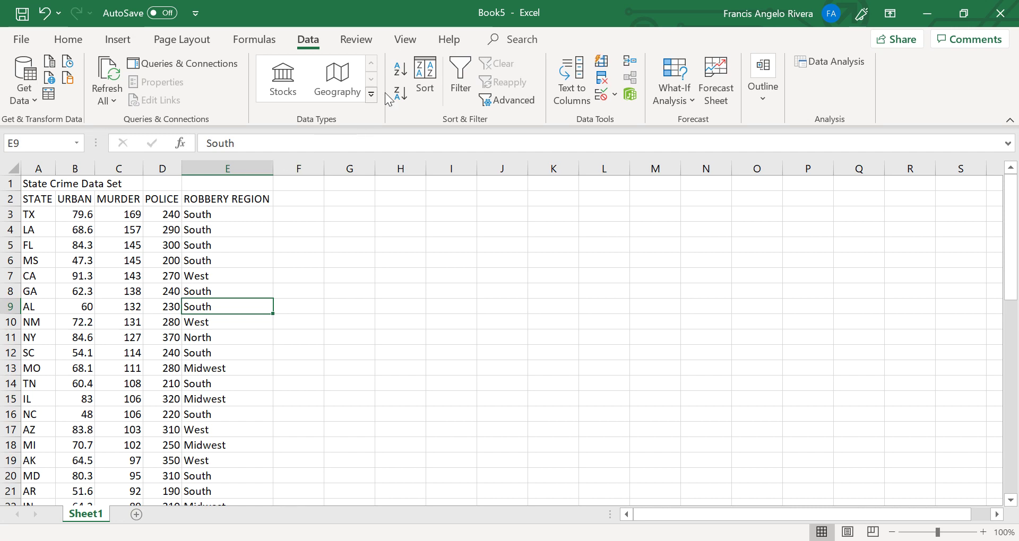
{"action": "left_click_drag", "start_coordinate": [39, 198], "coordinate": [230, 475]}
{"action": "left_click", "coordinate": [424, 84]}
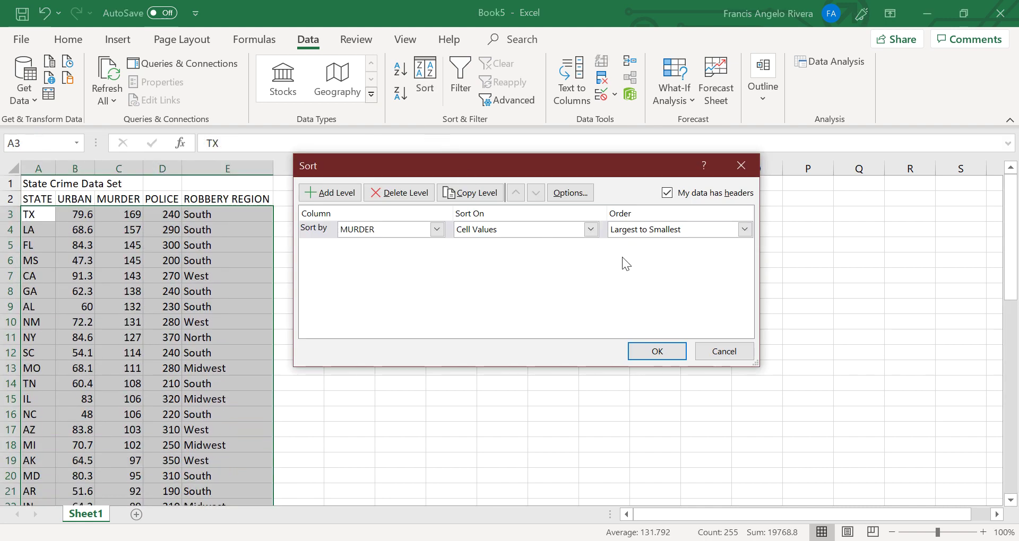
{"action": "left_click", "coordinate": [436, 229]}
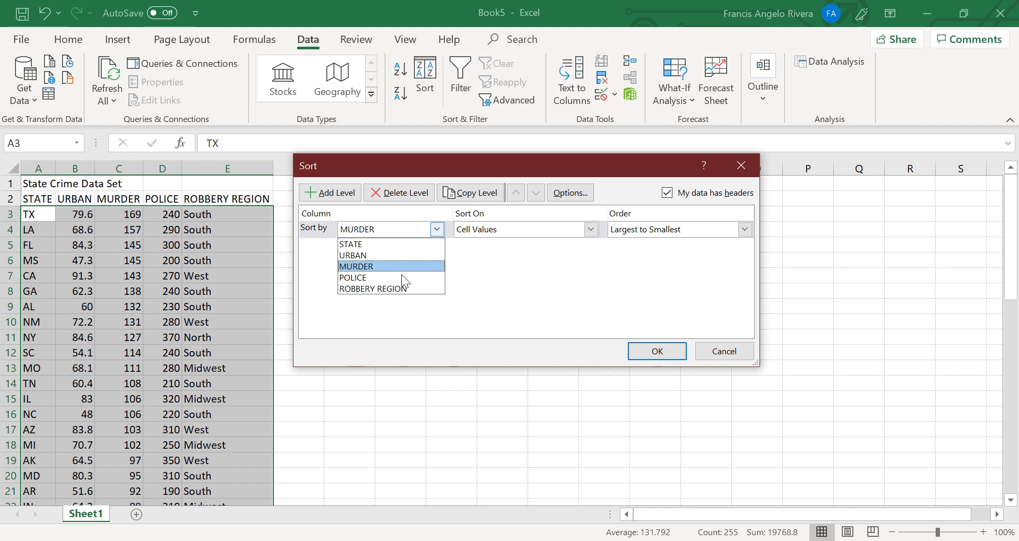
{"action": "left_click", "coordinate": [374, 289]}
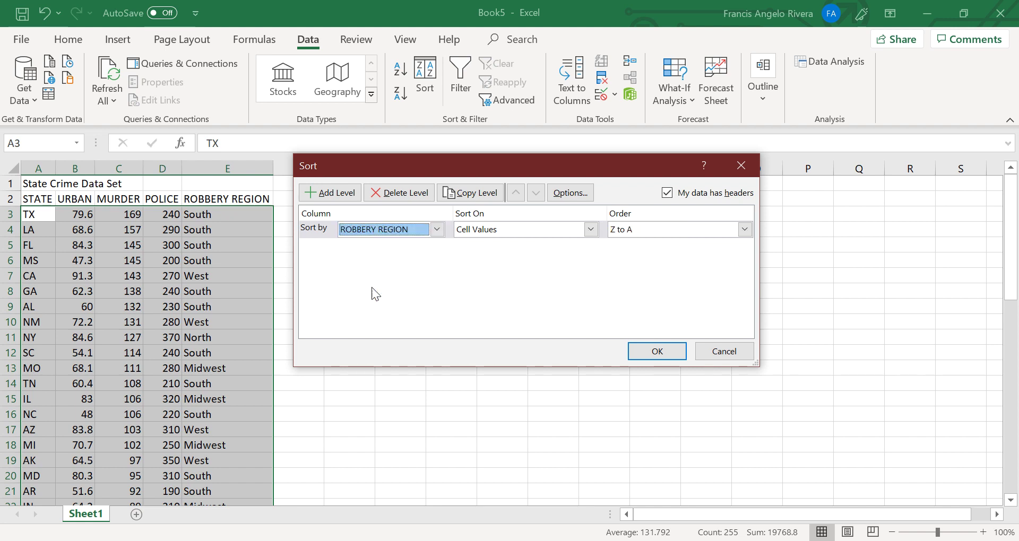
{"action": "left_click", "coordinate": [744, 233]}
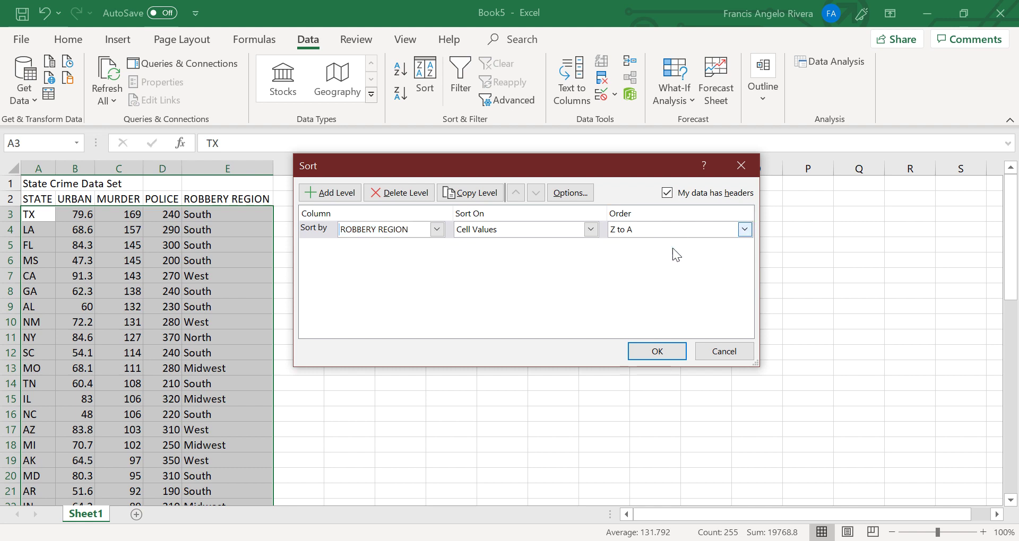
{"action": "left_click", "coordinate": [685, 244]}
{"action": "left_click", "coordinate": [330, 193]}
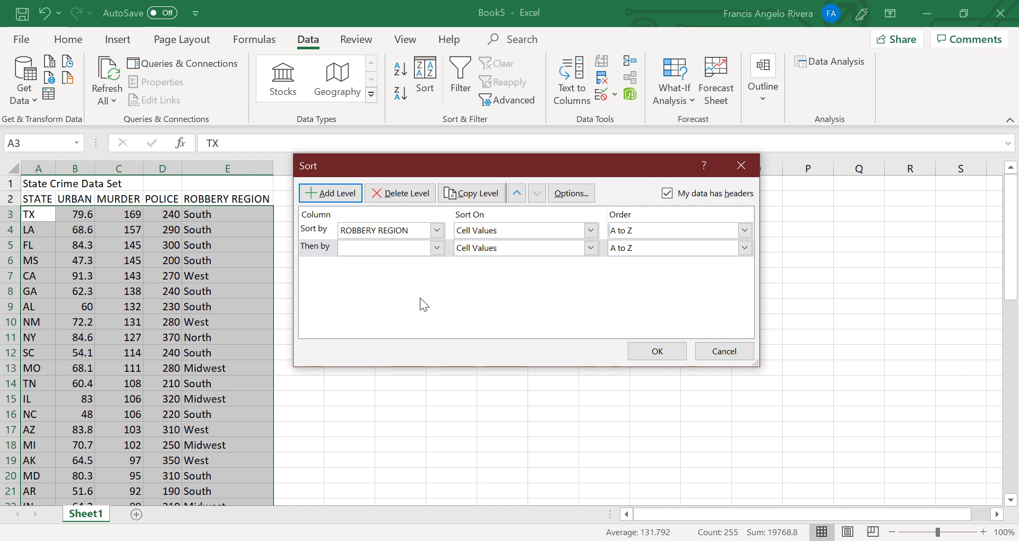
{"action": "left_click", "coordinate": [437, 248]}
{"action": "left_click", "coordinate": [412, 263]}
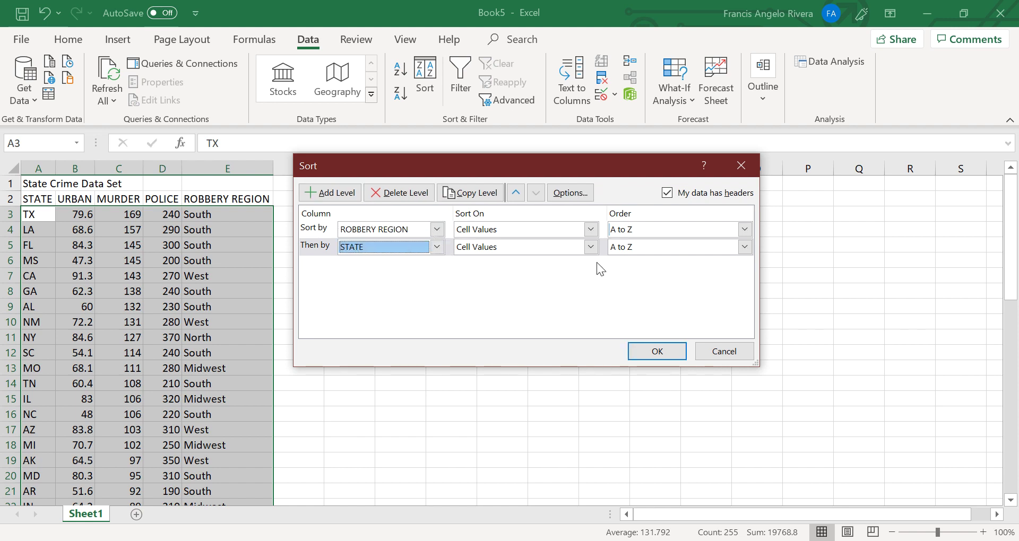
{"action": "left_click", "coordinate": [656, 350]}
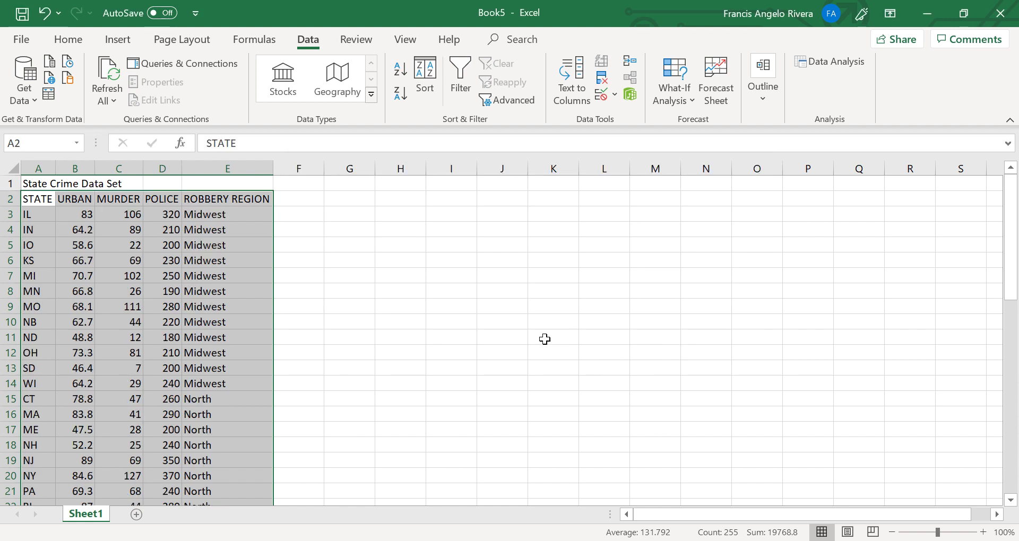
Step: Select the South region rows 24–39, AL through WV
{"action": "left_click", "coordinate": [302, 272]}
{"action": "scroll", "coordinate": [218, 271], "scroll_direction": "down", "scroll_amount": 6}
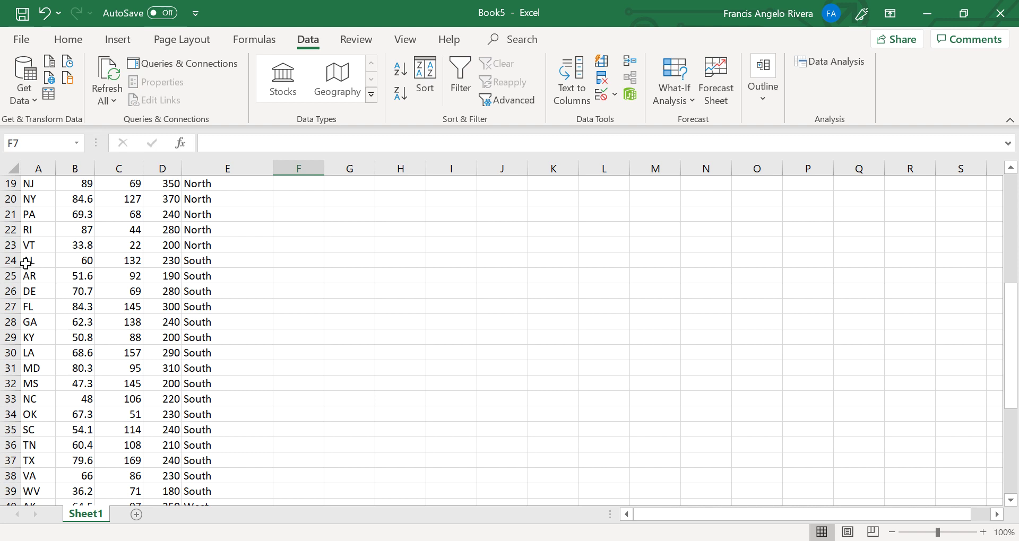
{"action": "left_click_drag", "start_coordinate": [26, 262], "coordinate": [237, 267]}
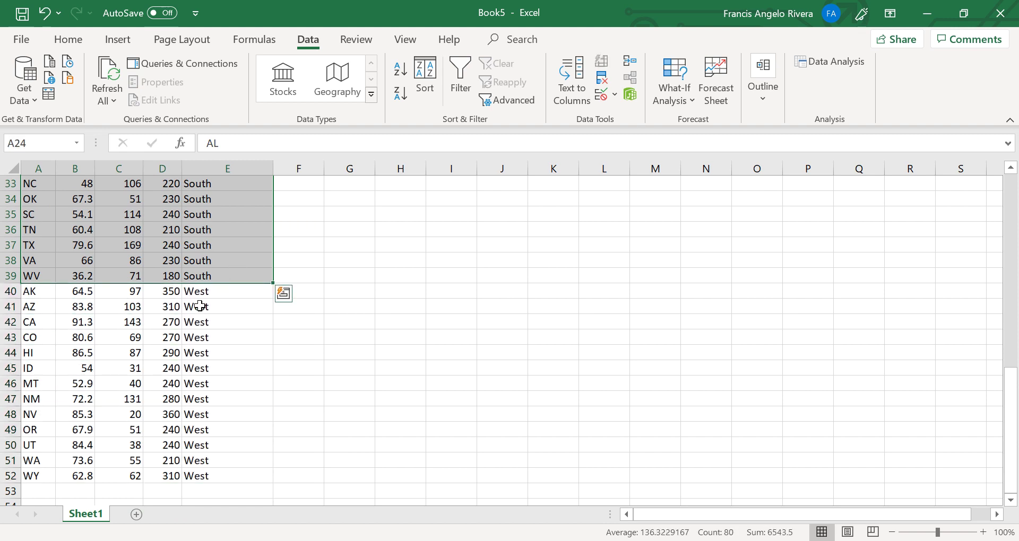
{"action": "scroll", "coordinate": [199, 302], "scroll_direction": "up", "scroll_amount": 4}
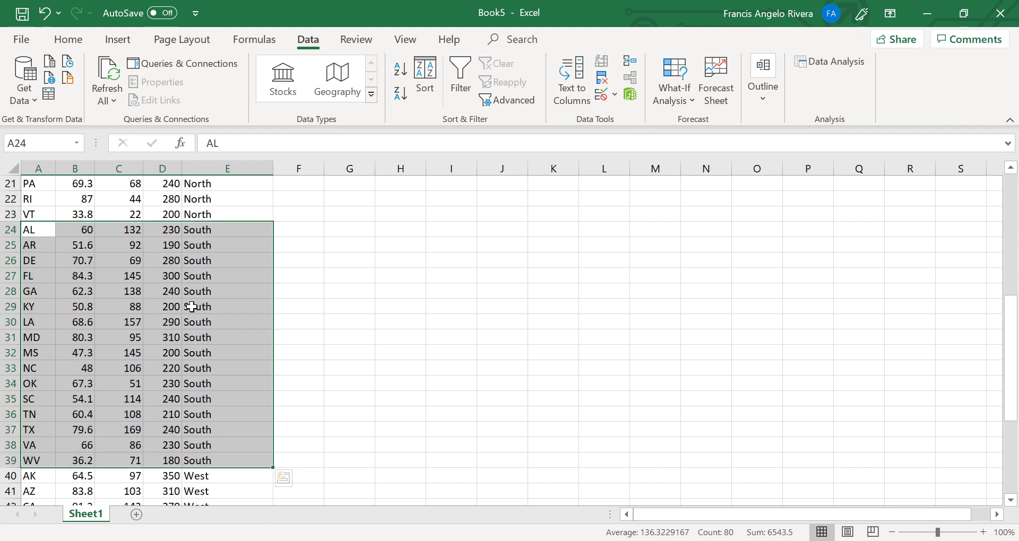
Step: In the Print settings, change Print Active Sheets to Print Selection for the South rows
{"action": "left_click", "coordinate": [12, 42]}
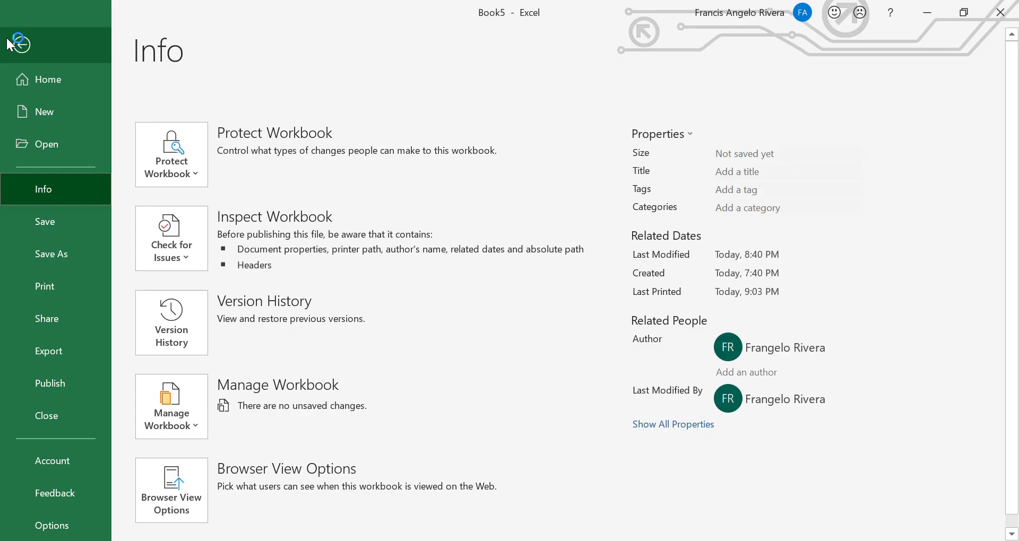
{"action": "left_click", "coordinate": [47, 285]}
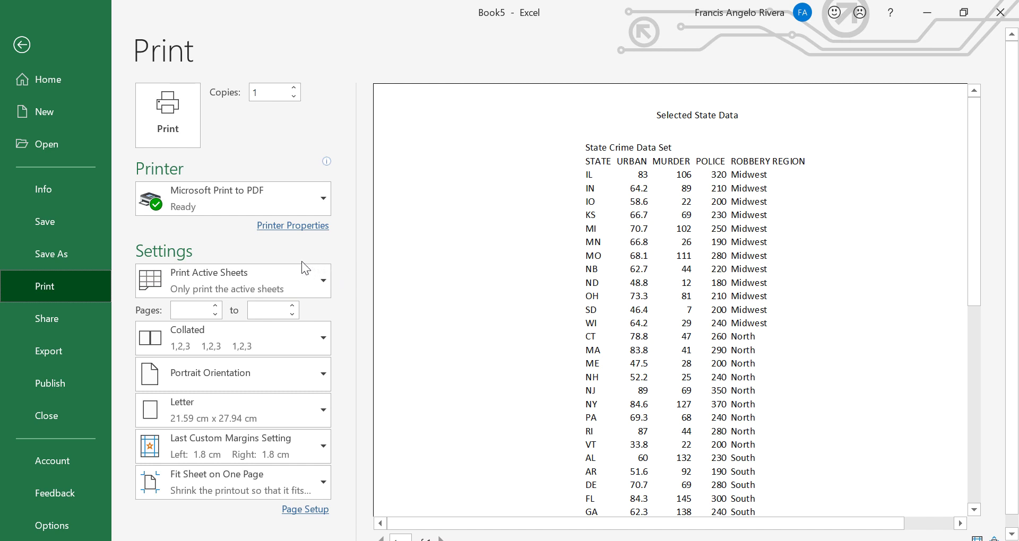
{"action": "left_click", "coordinate": [321, 291]}
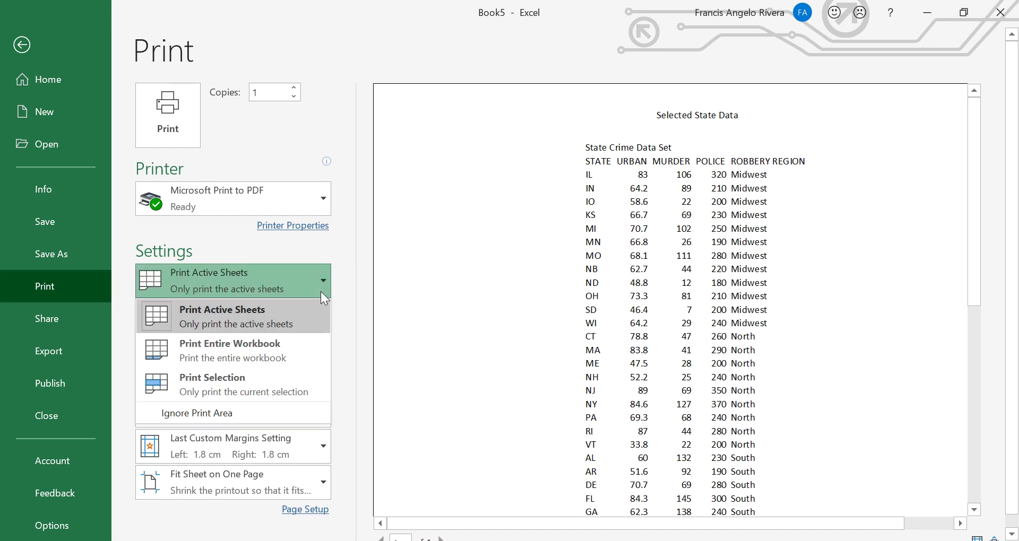
{"action": "left_click", "coordinate": [270, 387]}
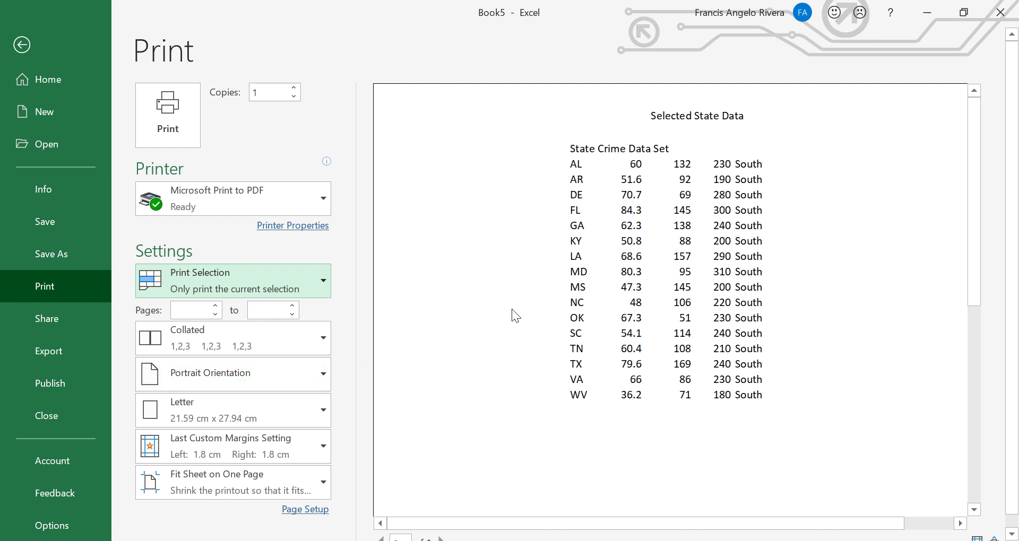
{"action": "scroll", "coordinate": [512, 309], "scroll_direction": "down", "scroll_amount": 1}
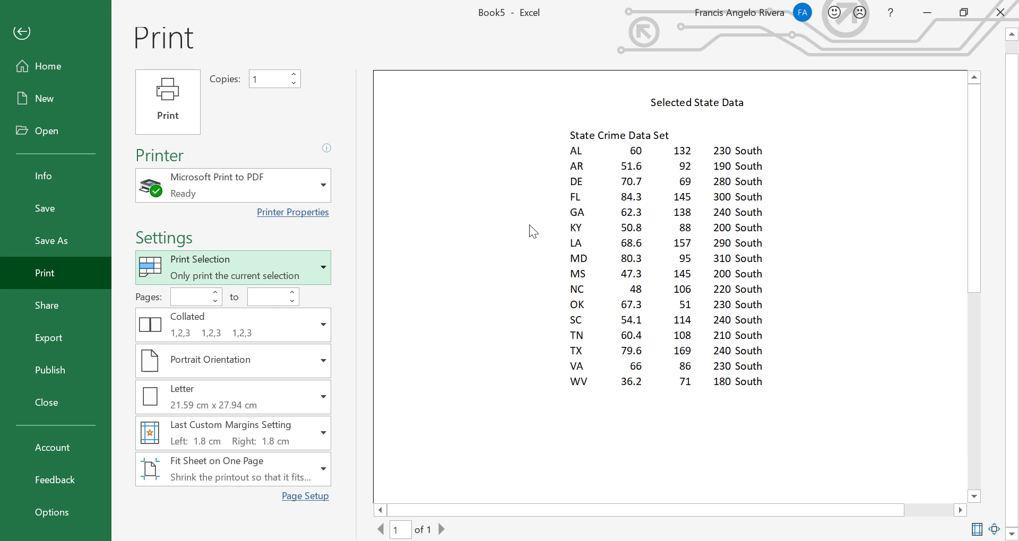
{"action": "scroll", "coordinate": [71, 252], "scroll_direction": "up", "scroll_amount": 1}
Step: Save the workbook to the Desktop under the file name SORTANDPRINT.XLS
{"action": "left_click", "coordinate": [71, 253]}
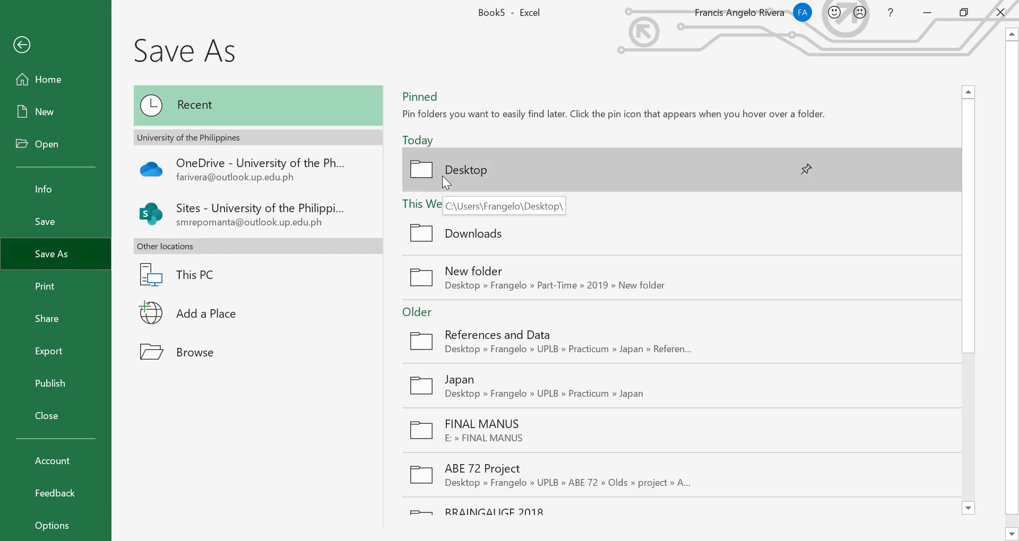
{"action": "left_click", "coordinate": [580, 162]}
{"action": "left_click", "coordinate": [540, 122]}
{"action": "type", "text": "SORTANDPRINT.XLS"}
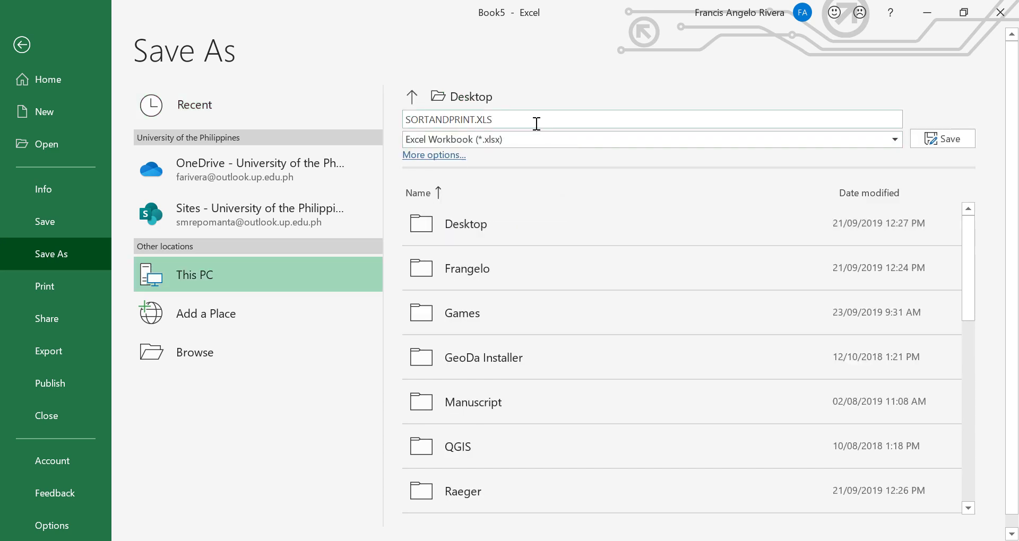
{"action": "left_click", "coordinate": [960, 133]}
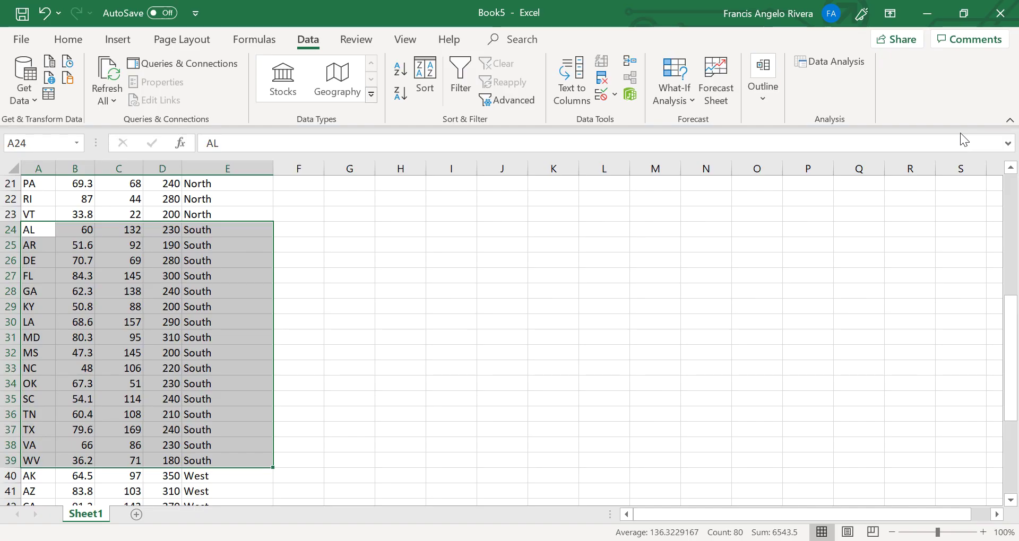